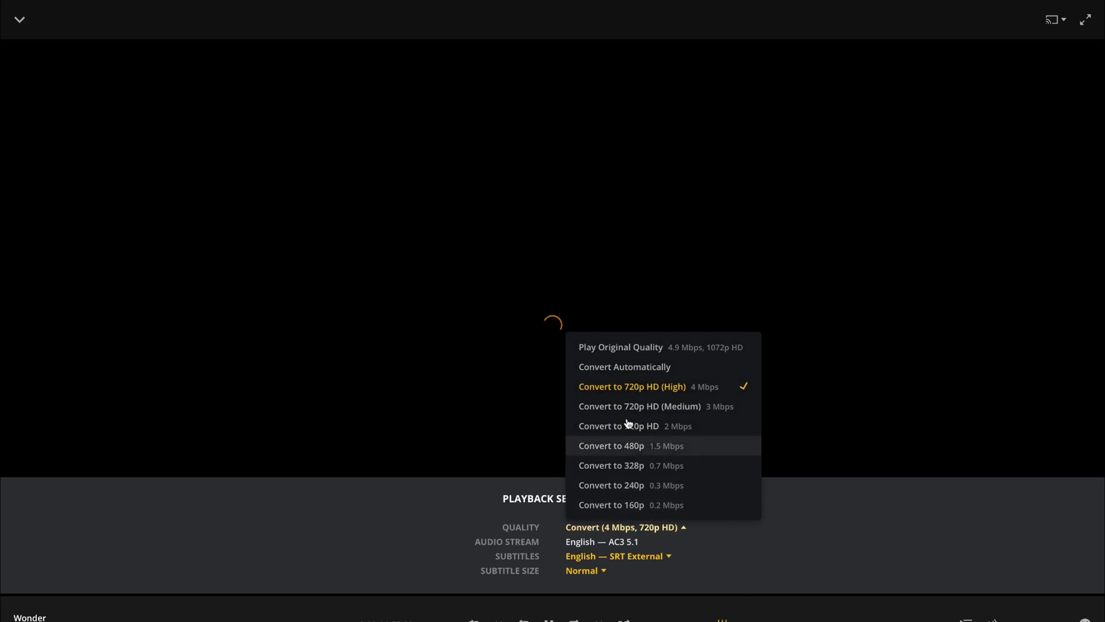
Set the playback quality of Wonder to Play Original Quality.
left_click(654, 348)
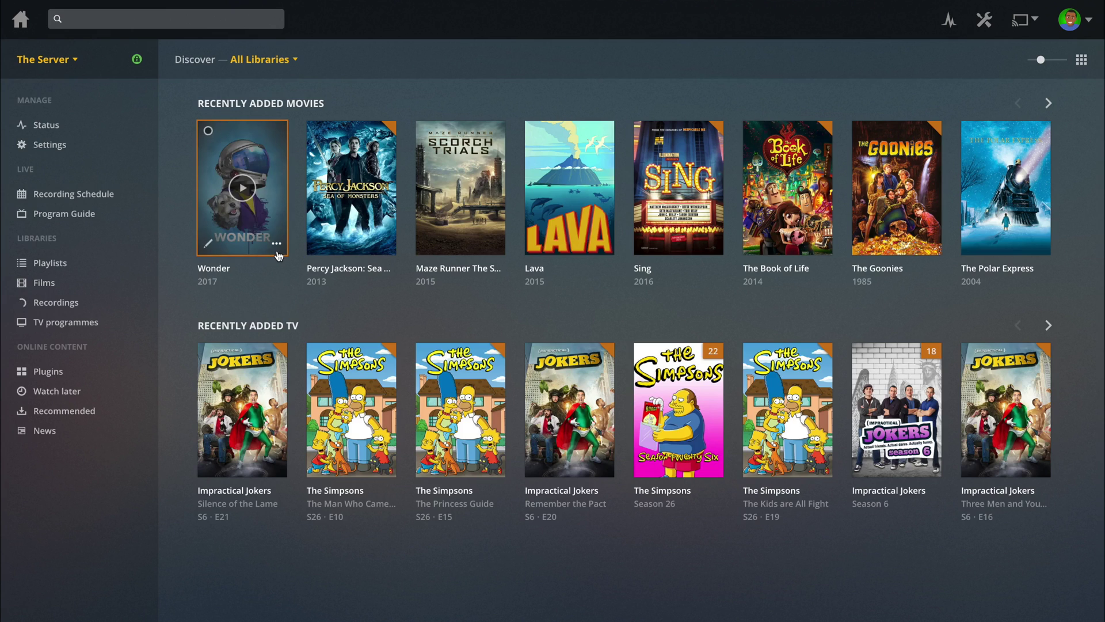
View the additional actions available for the film Wonder and open its details page.
left_click(277, 248)
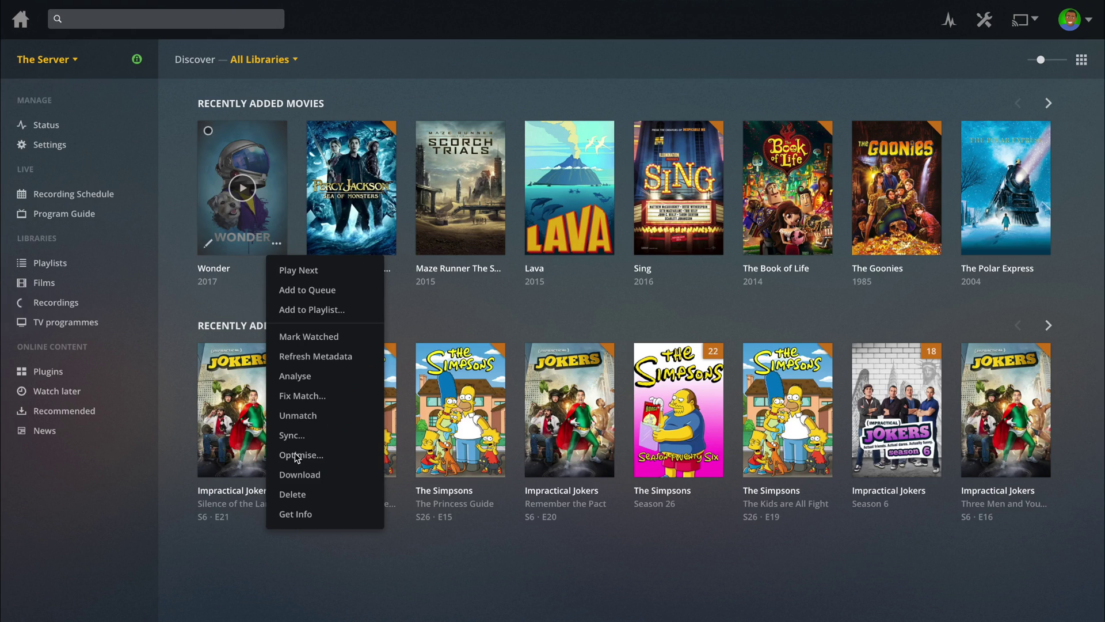
left_click(251, 307)
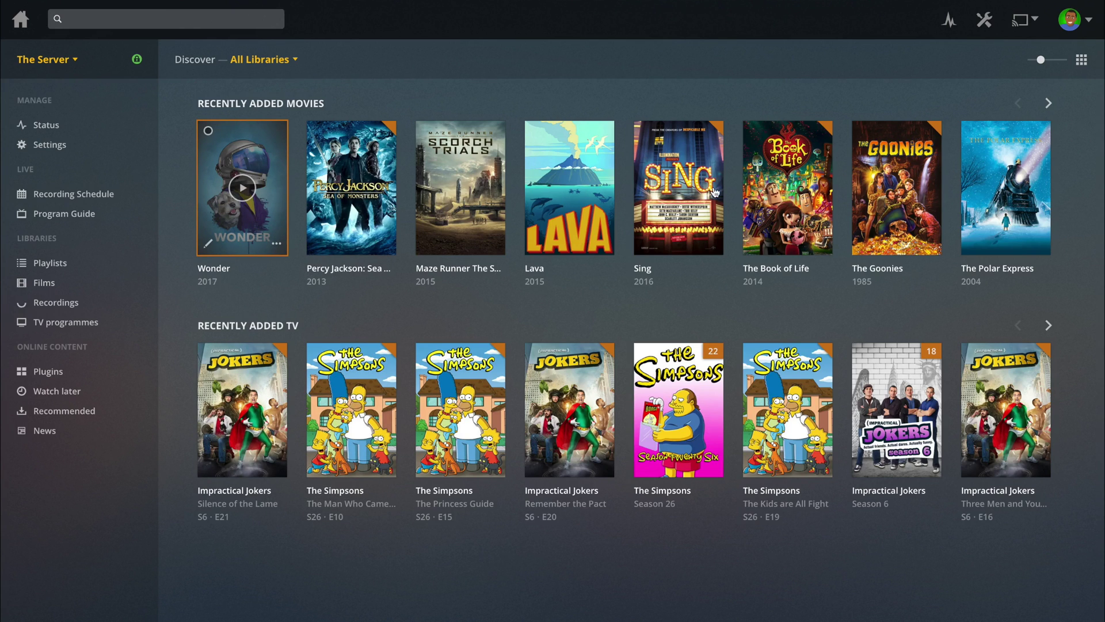
key("Return")
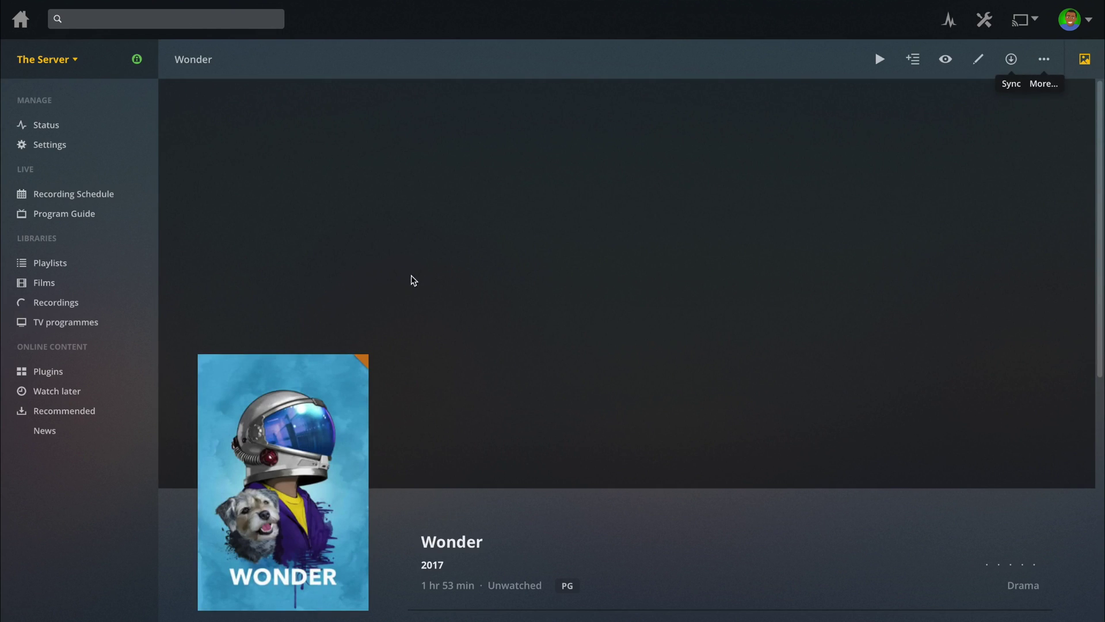
Go to the Films library and open the Optimise settings for the whole library.
left_click(104, 283)
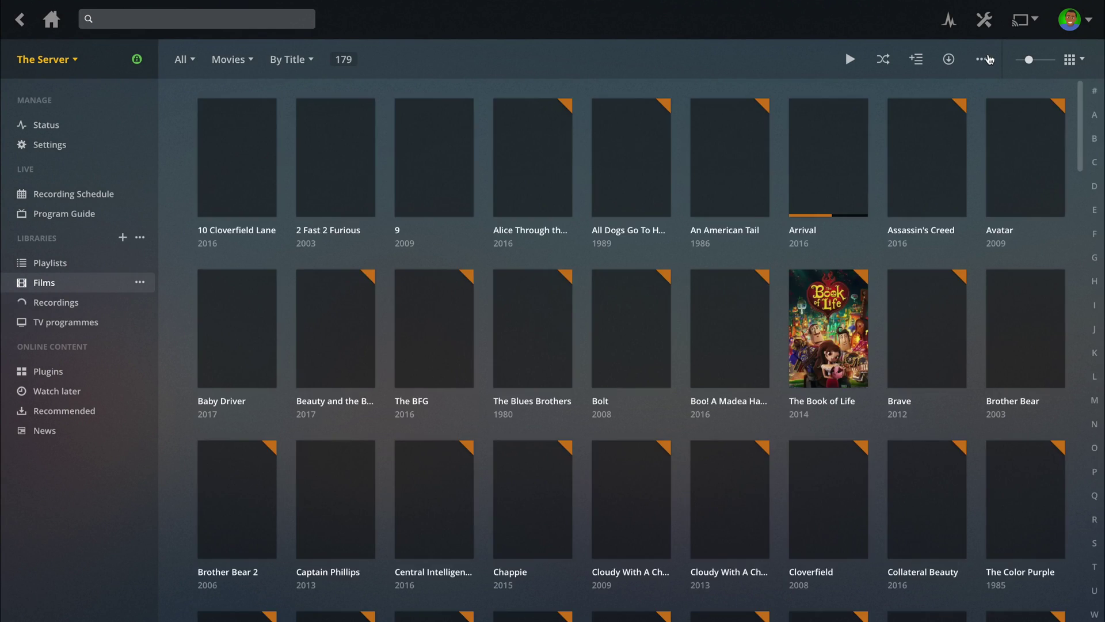
left_click(981, 59)
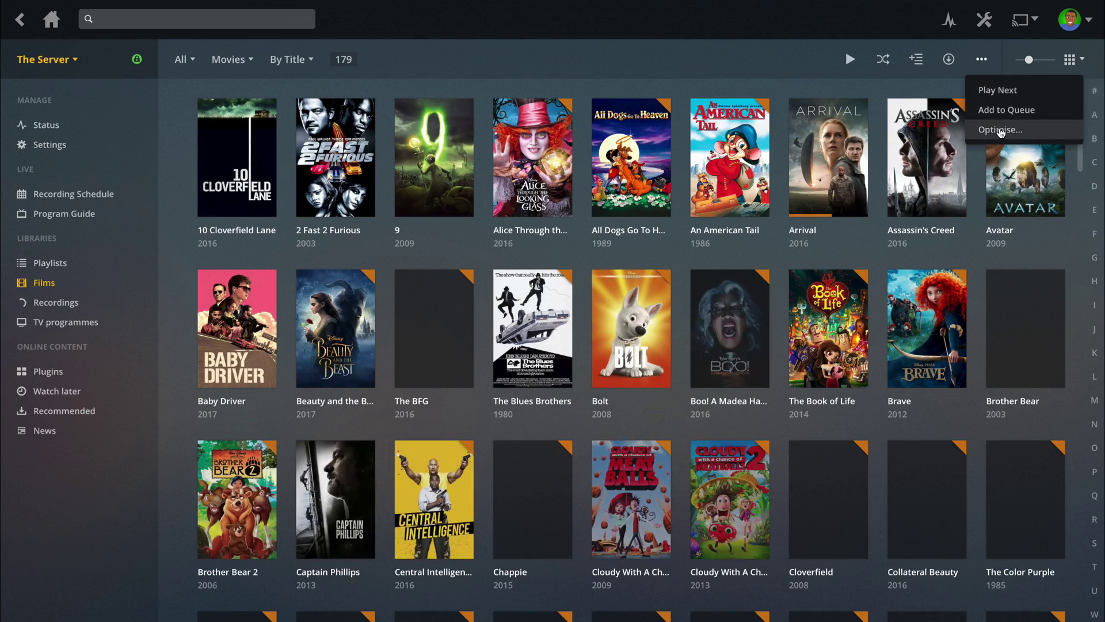
left_click(1001, 130)
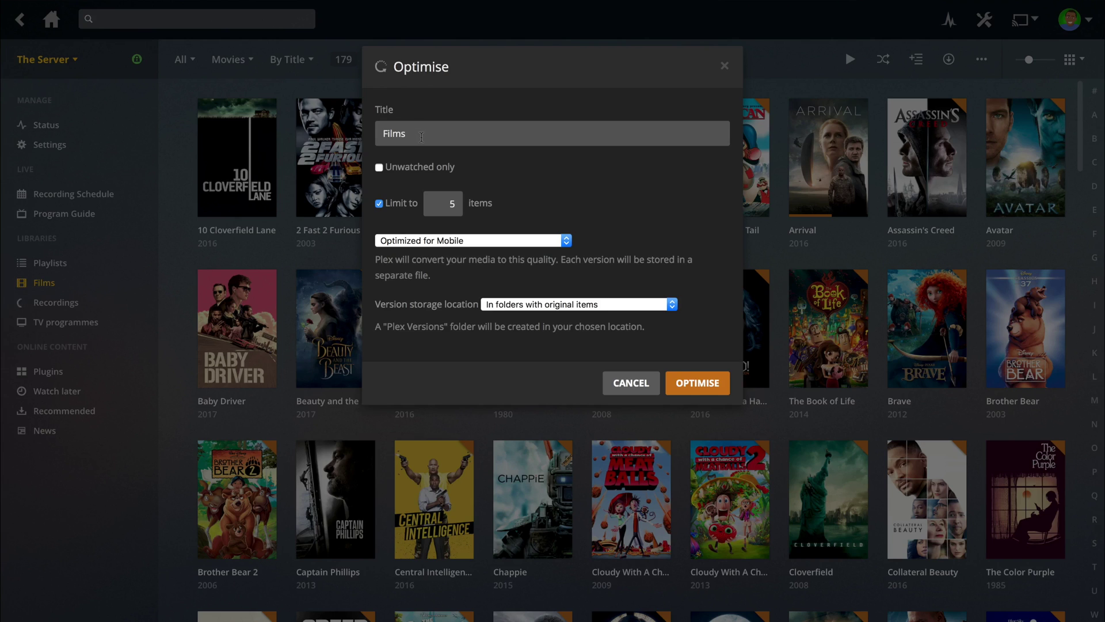
left_click(421, 137)
double_click(400, 138)
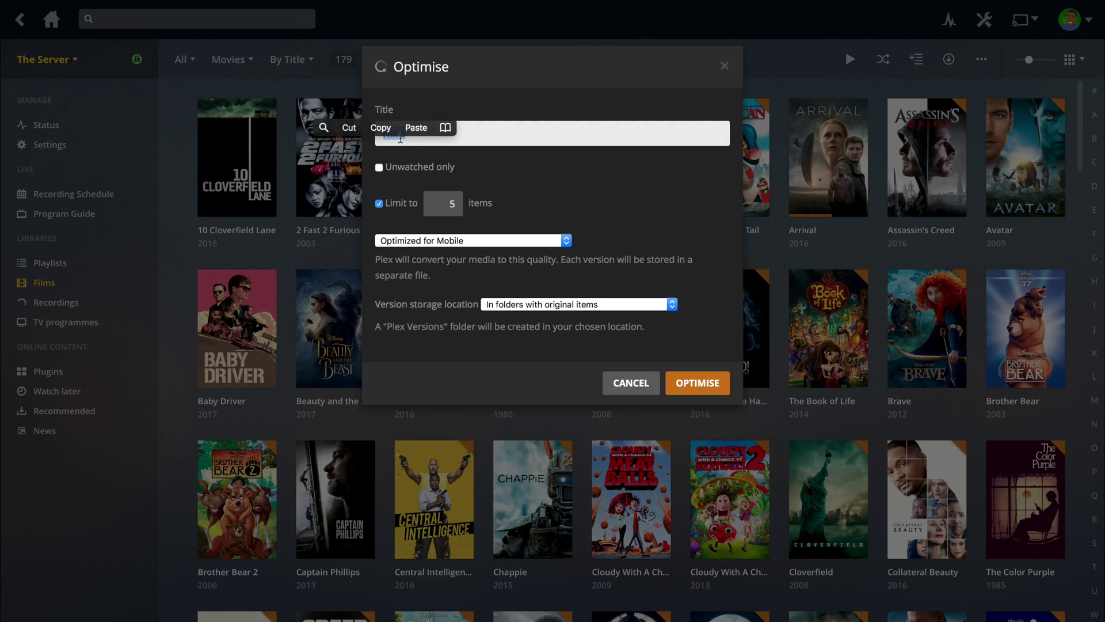
left_click(439, 143)
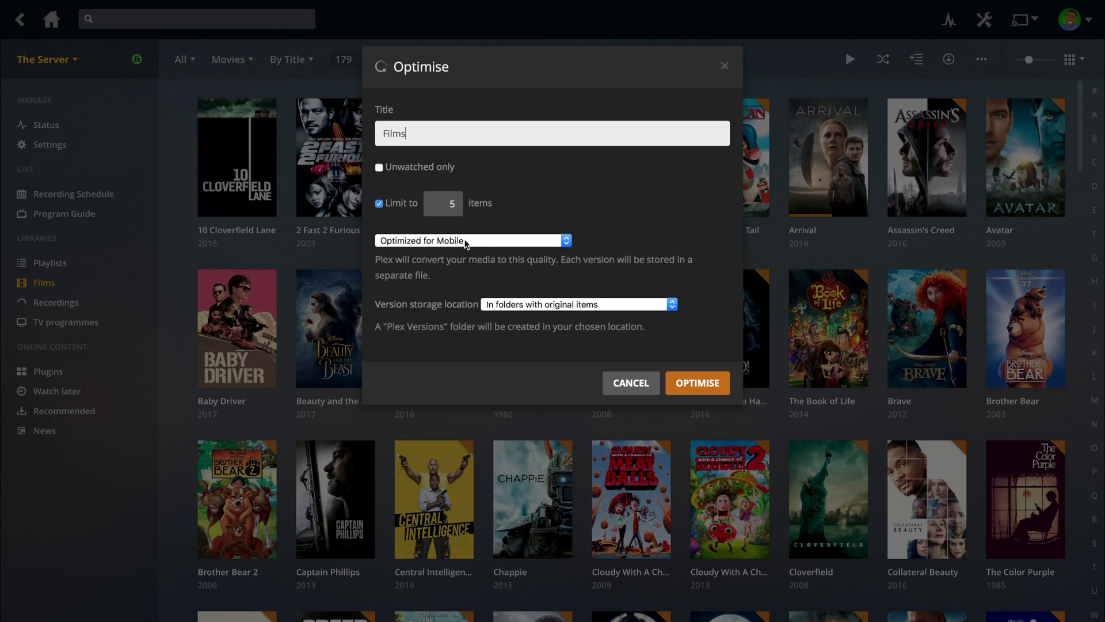
Choose the Custom quality for the library's optimised versions, with Universal TV as the target device.
left_click(467, 242)
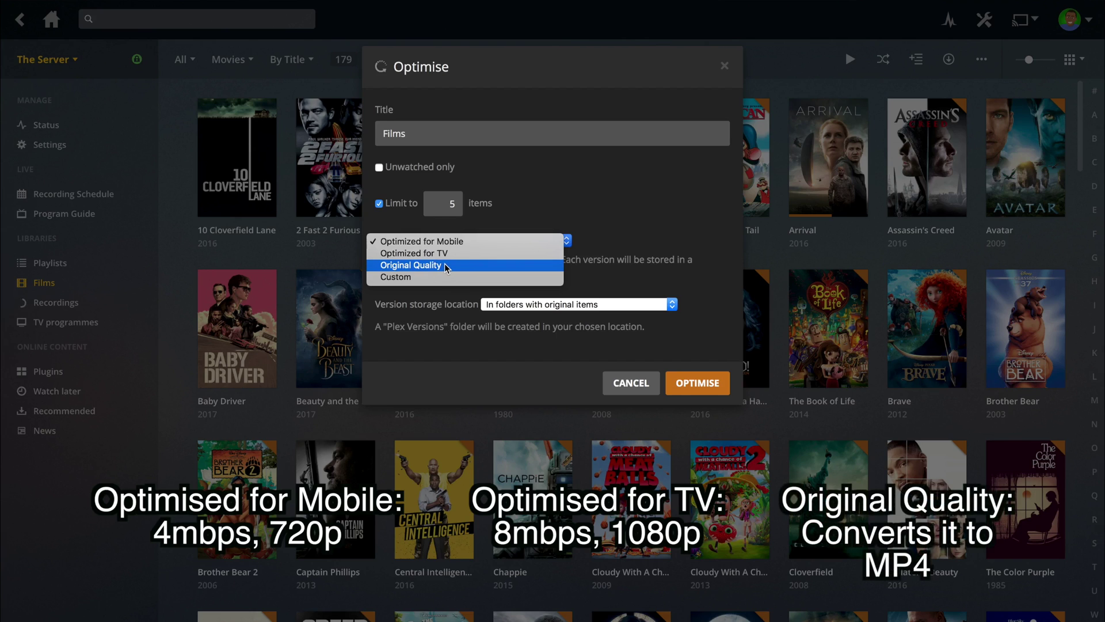
left_click(448, 278)
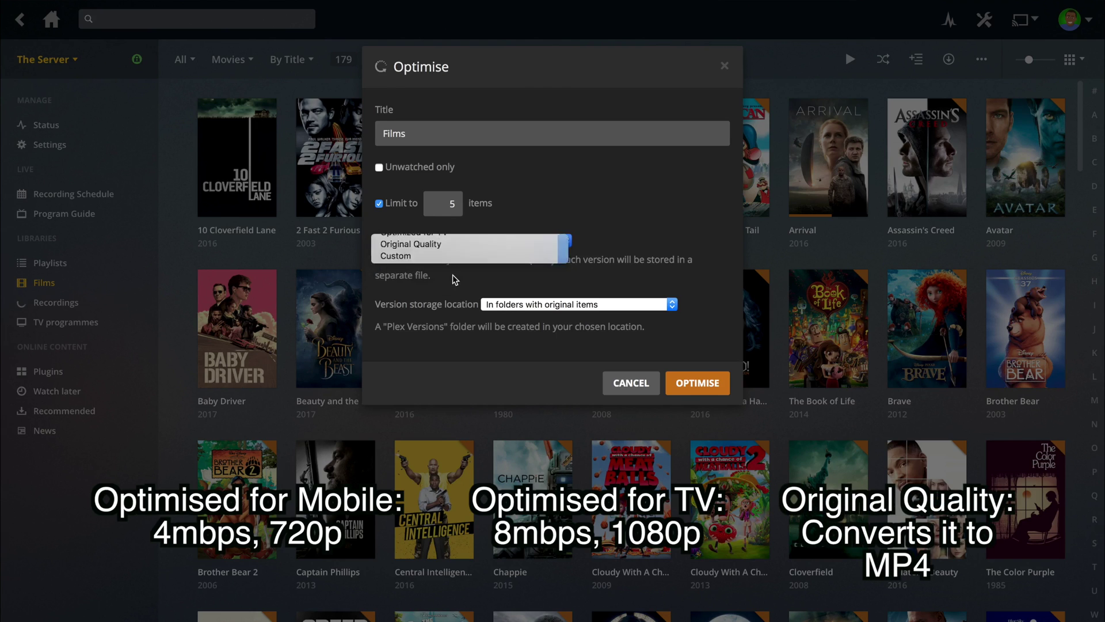
left_click(564, 273)
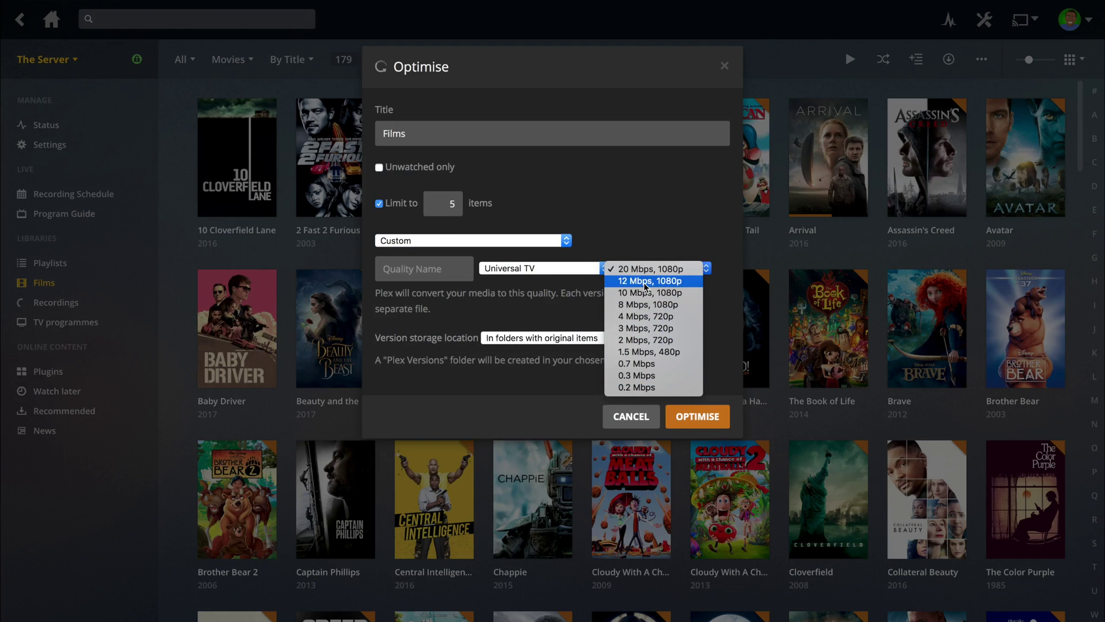
left_click(636, 270)
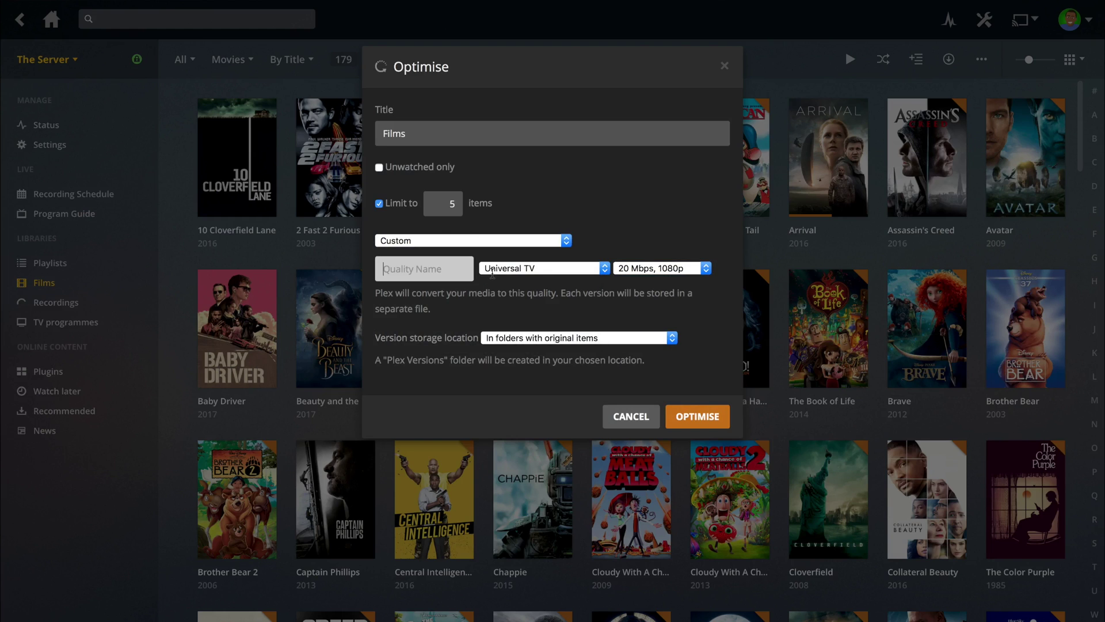
left_click(530, 271)
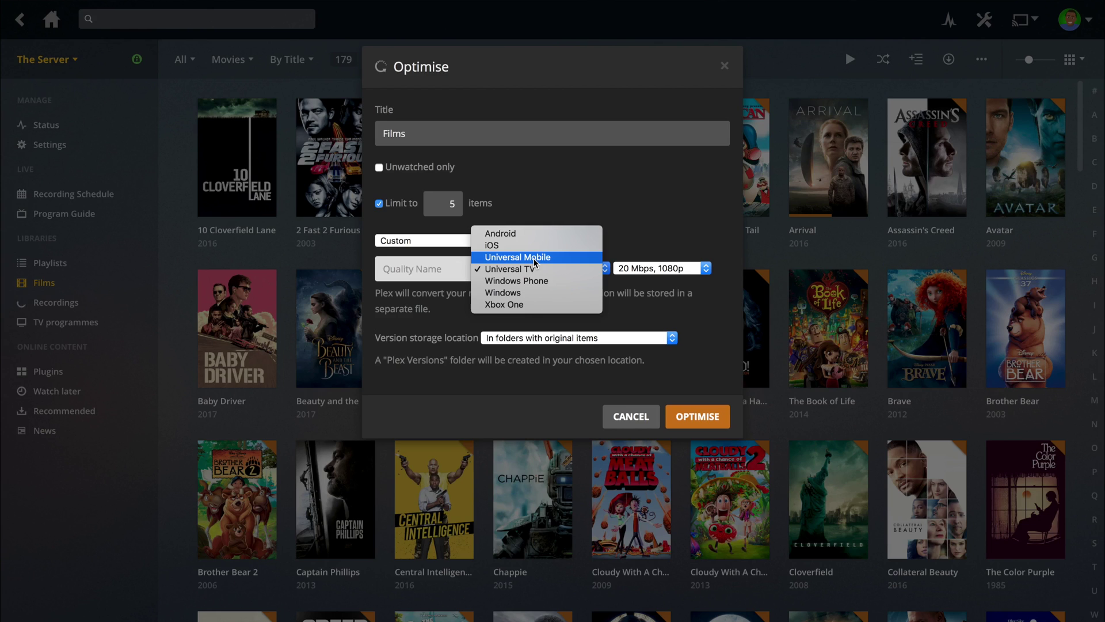
left_click(545, 270)
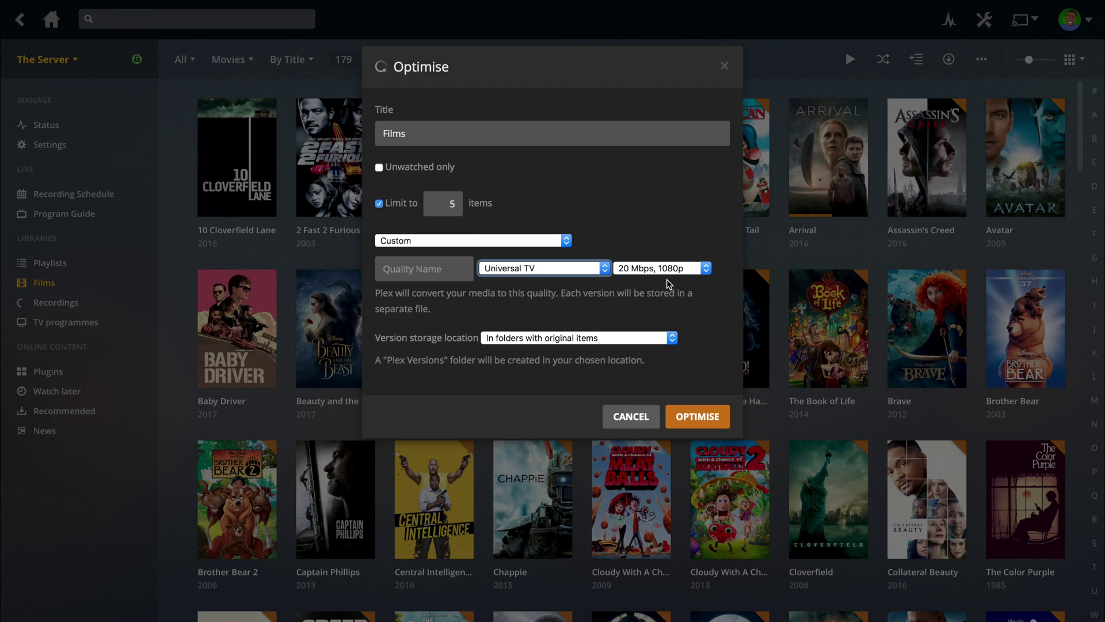
Set the custom quality to 4 Mbps, 720p and name it 4mbps 720.
left_click(663, 275)
left_click(659, 320)
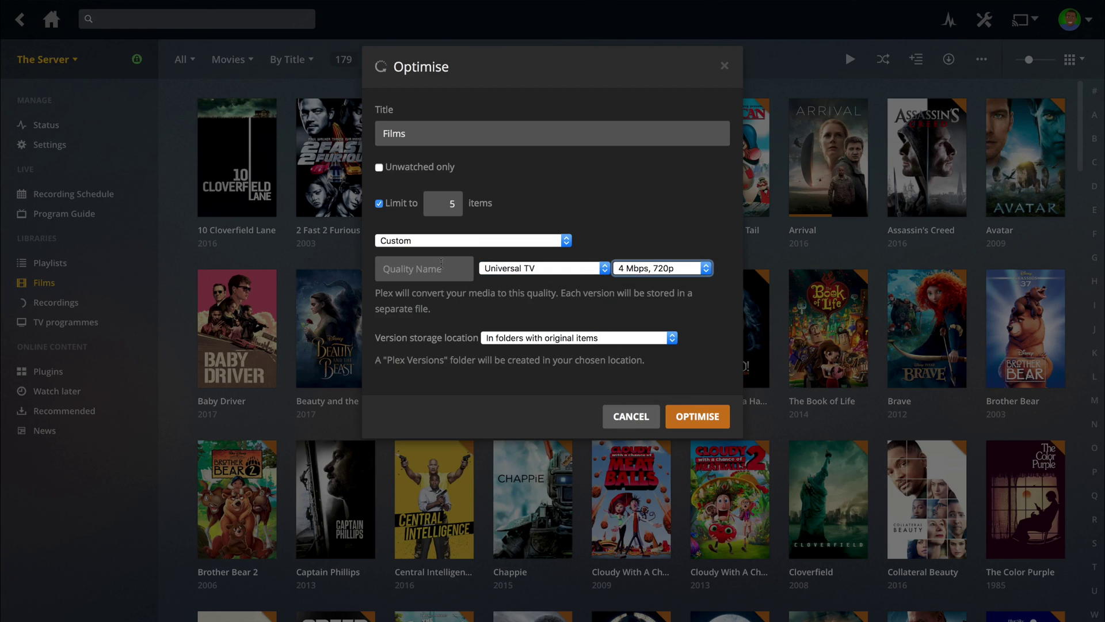
left_click(433, 273)
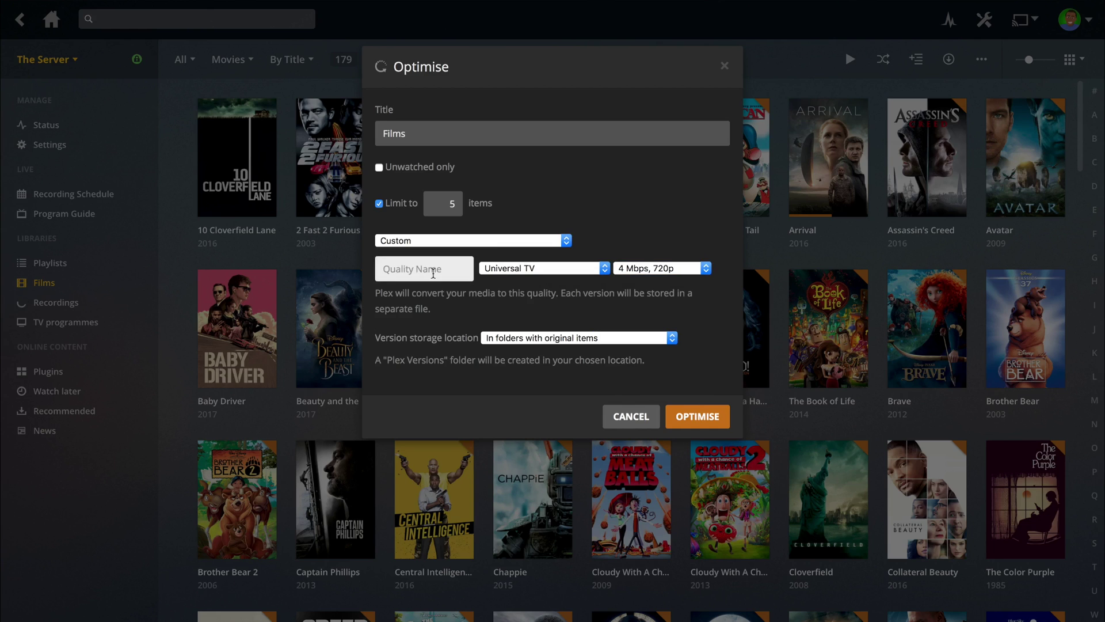
type("4mbps 7209")
key("BackSpace")
Select In folders with original items as the version storage location, and cancel the optimisation of the Films library.
left_click(520, 338)
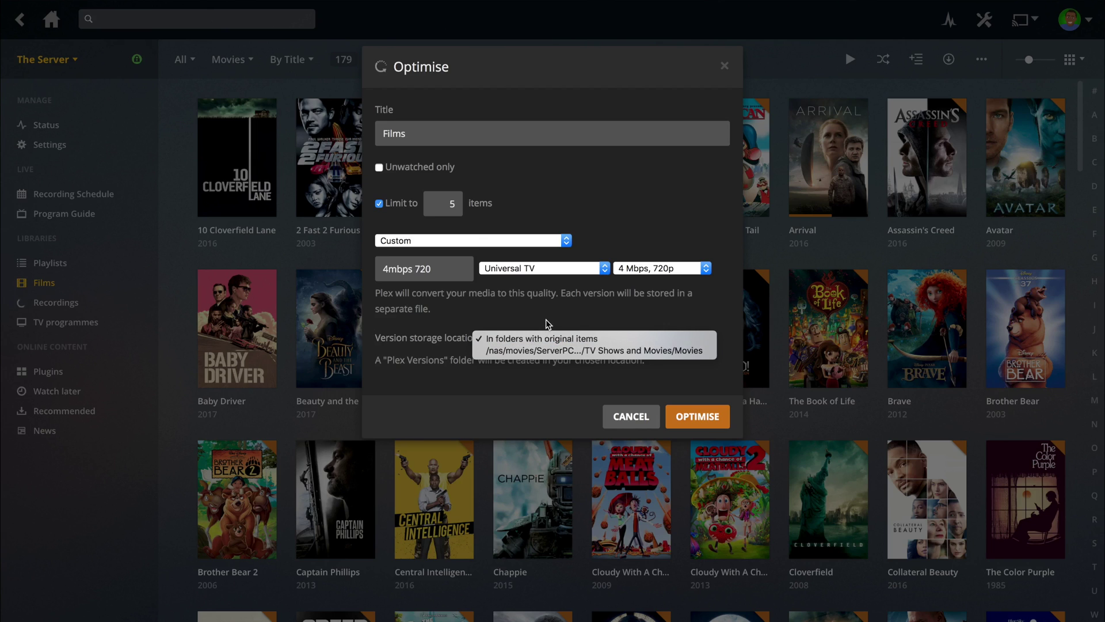
left_click(546, 338)
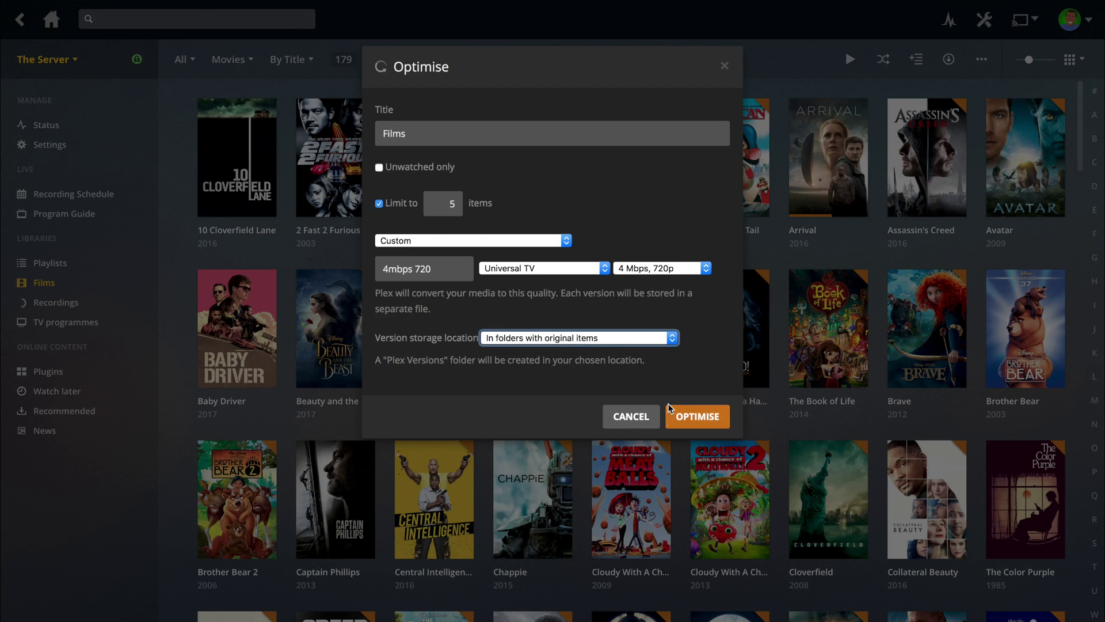
left_click(630, 412)
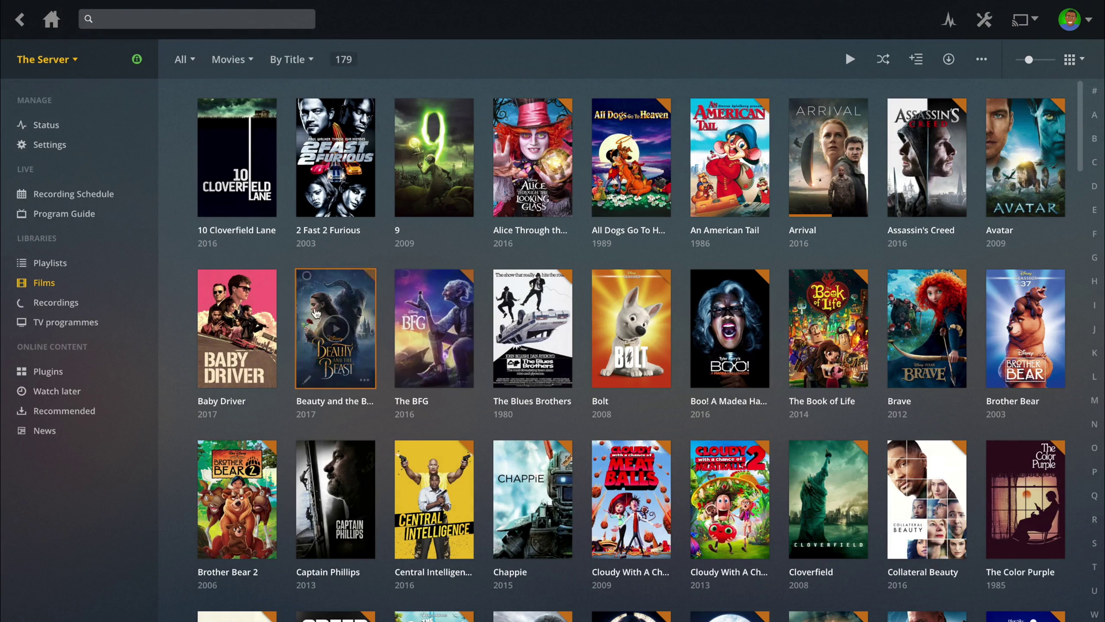
Start optimising the single film Baby Driver with the default Optimized for Mobile quality and storage location.
left_click(265, 380)
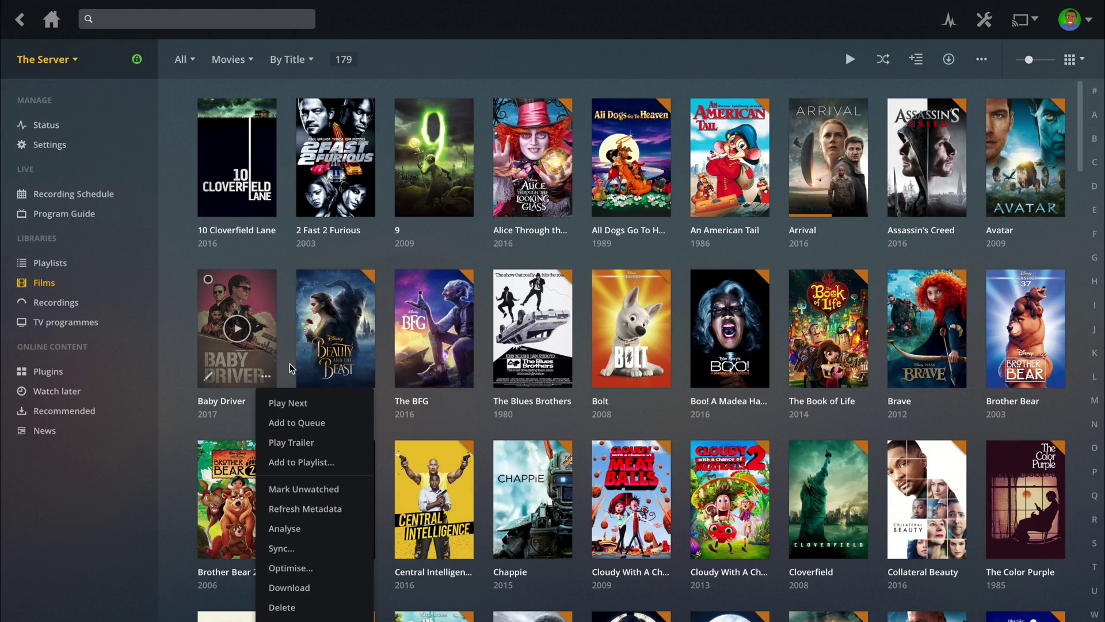
left_click(291, 567)
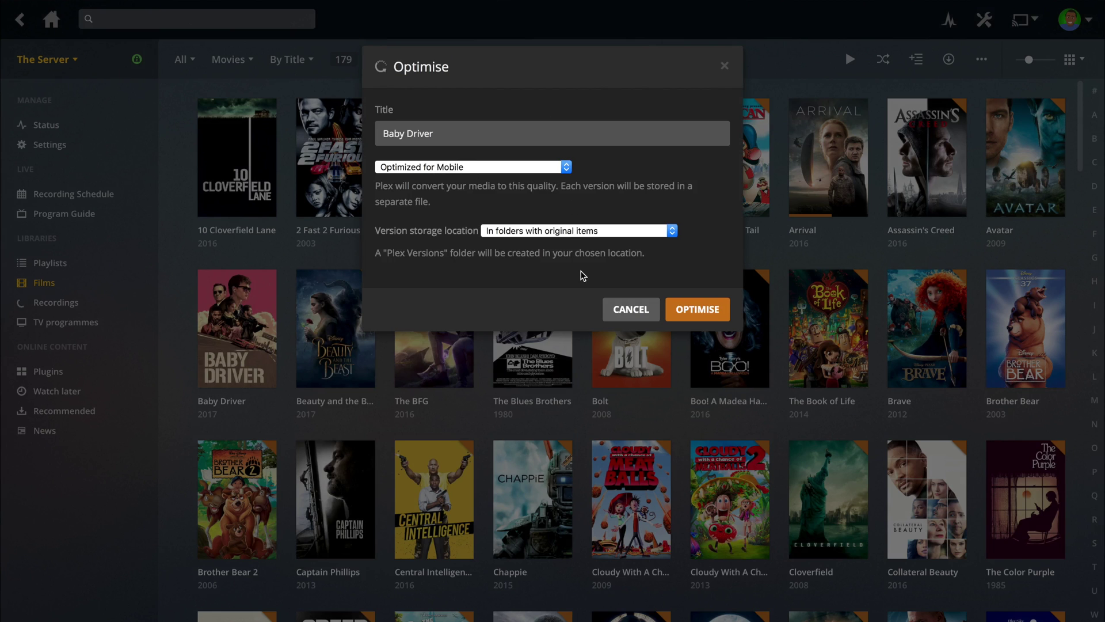
left_click(703, 310)
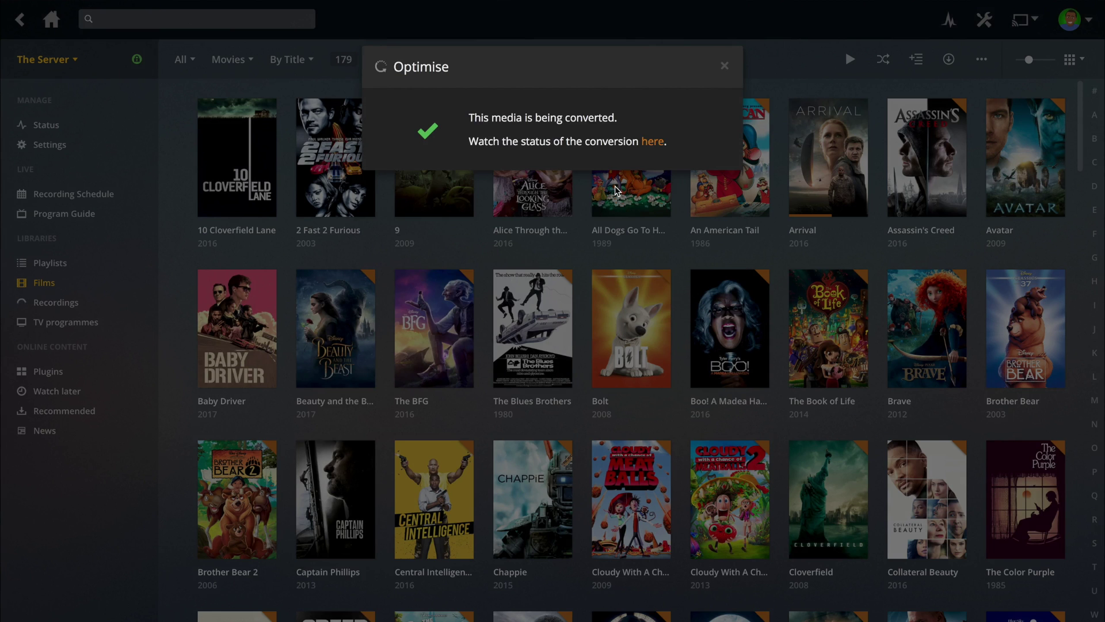
Check the conversion status of Baby Driver, review its item details in Optimised Versions Settings, and close the details.
left_click(649, 143)
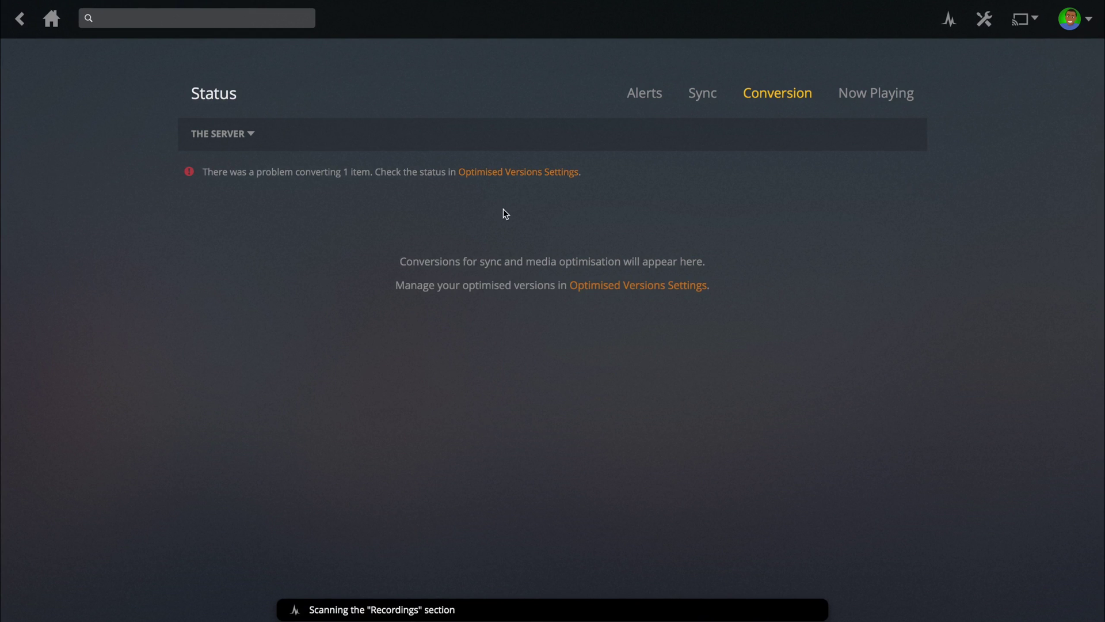
left_click(503, 173)
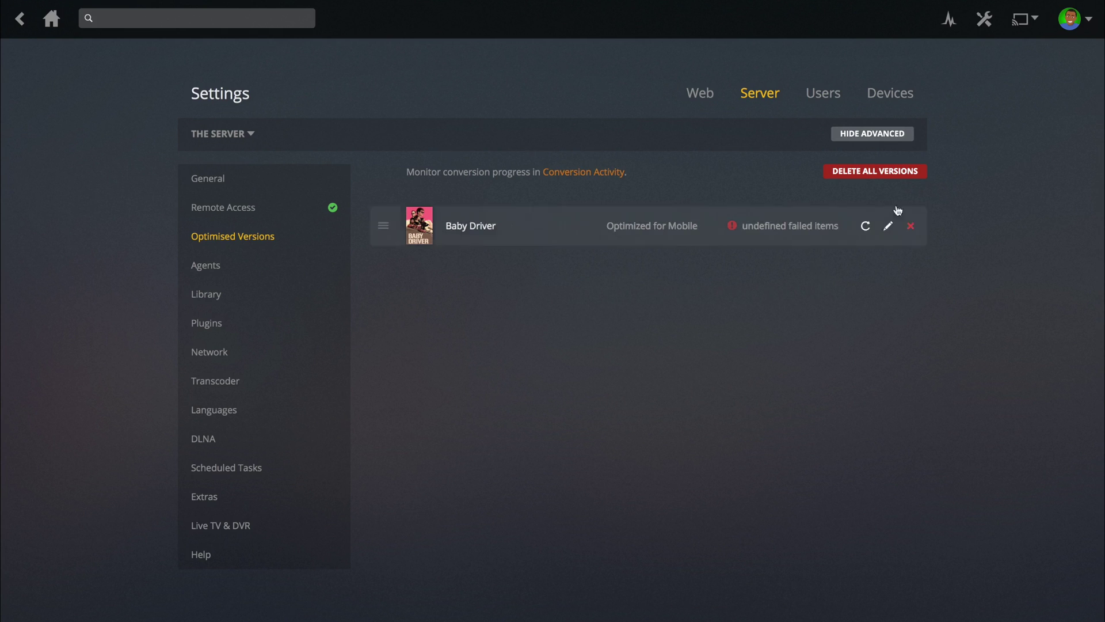
left_click(800, 229)
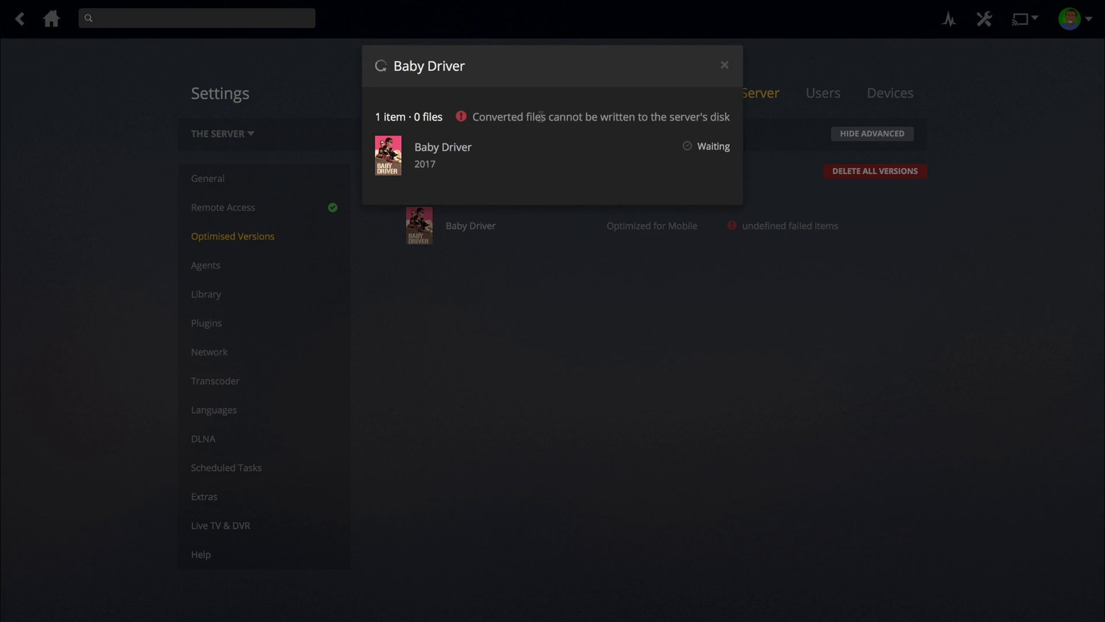
left_click_drag(541, 117, 620, 105)
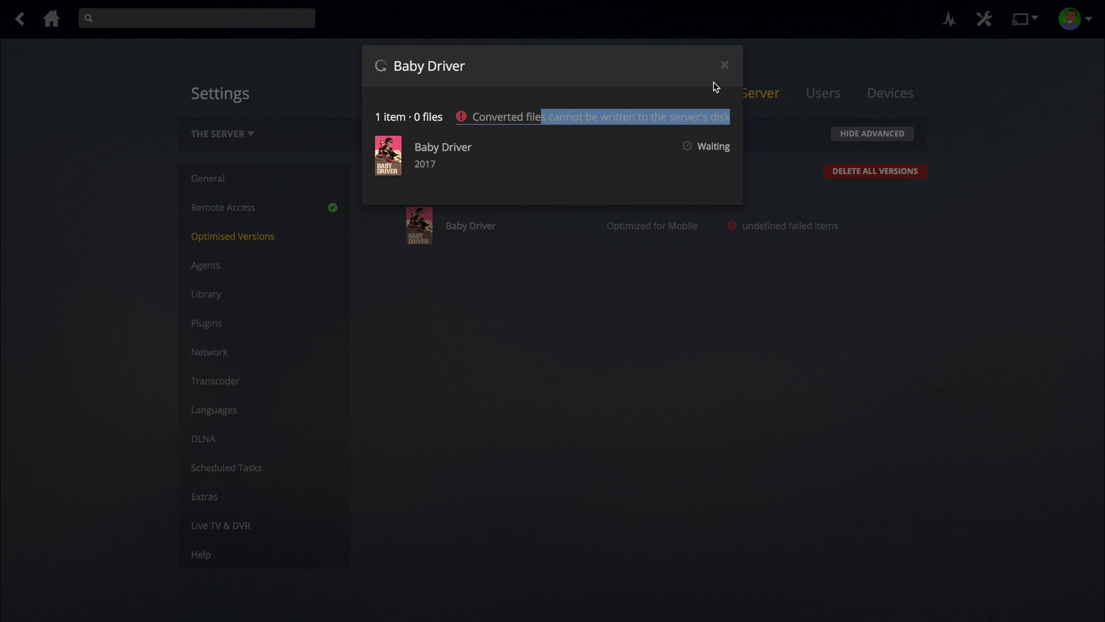
left_click(726, 62)
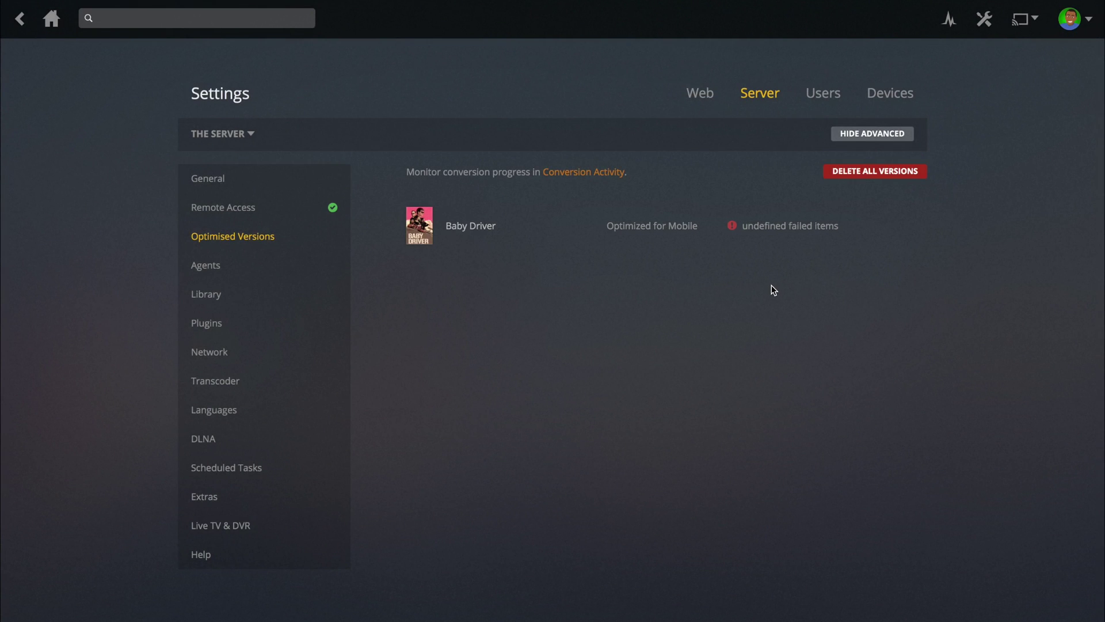
mouse_move(893, 219)
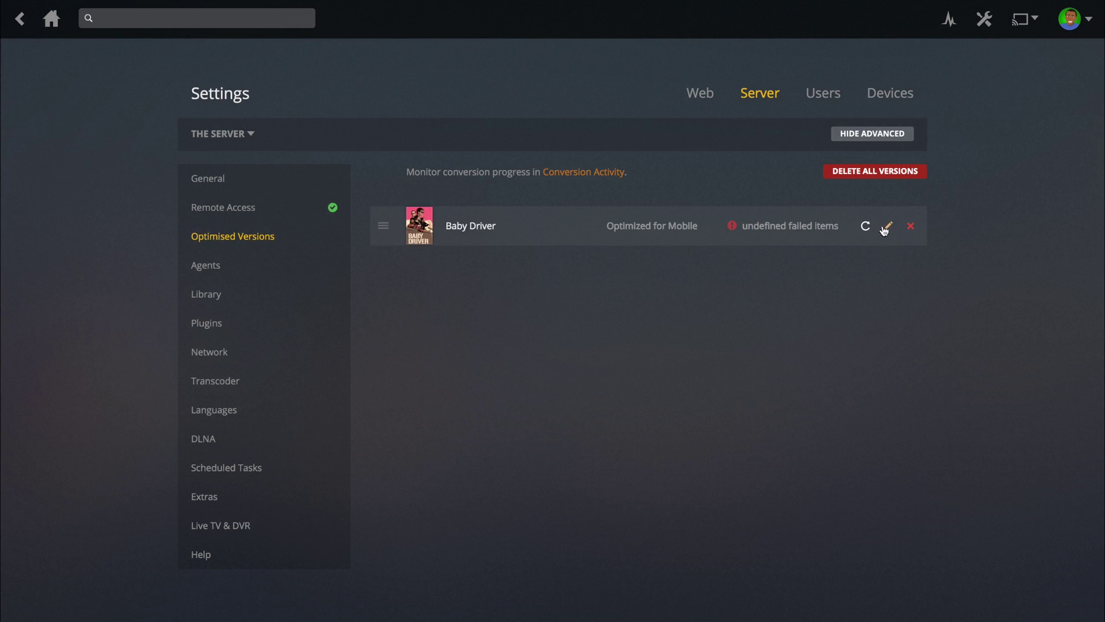